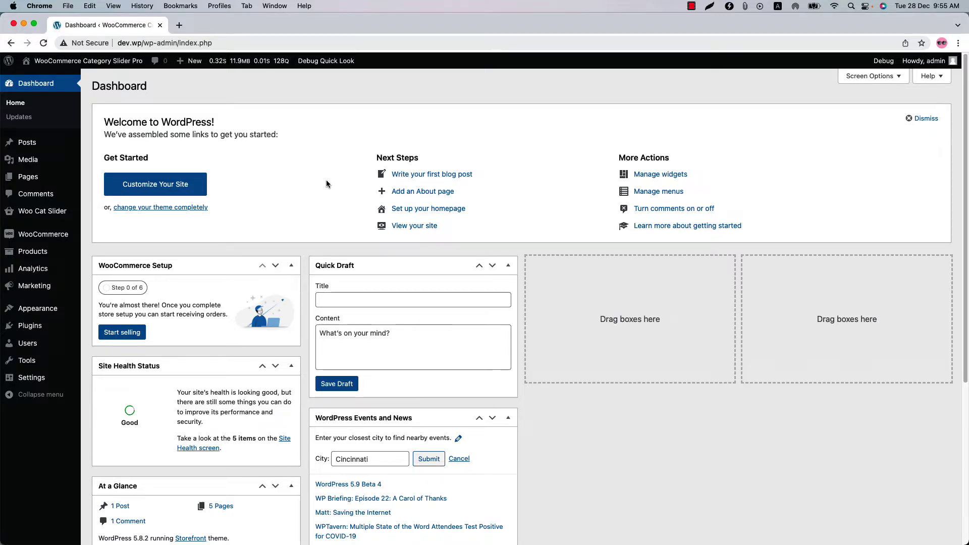
# Add a new Woo Cat Slider and title it 'Test Slider'.
pyautogui.moveTo(45, 213)
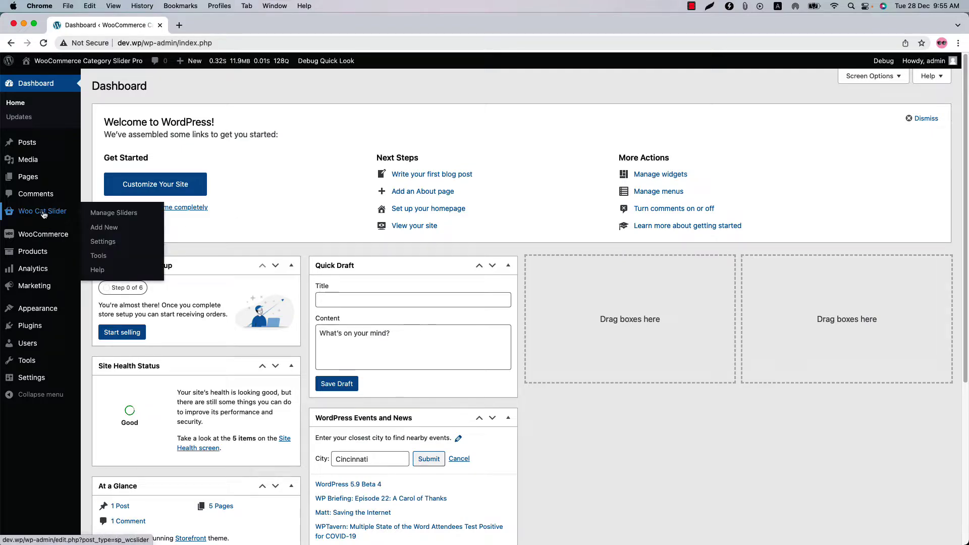
pyautogui.moveTo(52, 231)
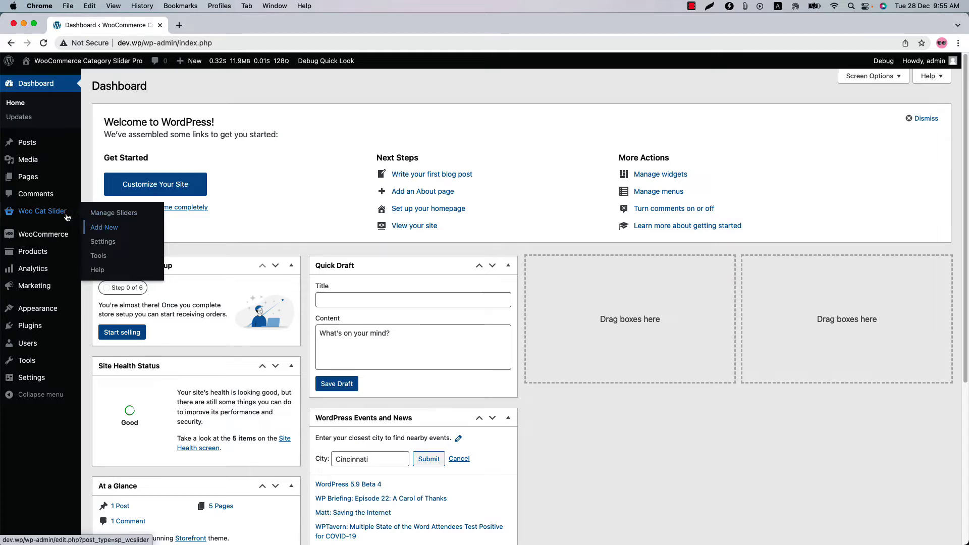
pyautogui.click(52, 212)
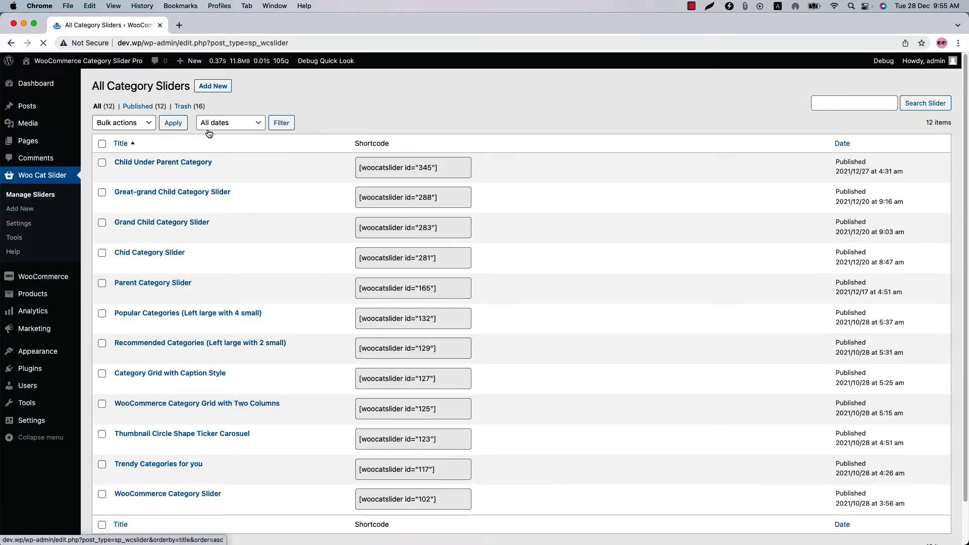
pyautogui.click(216, 88)
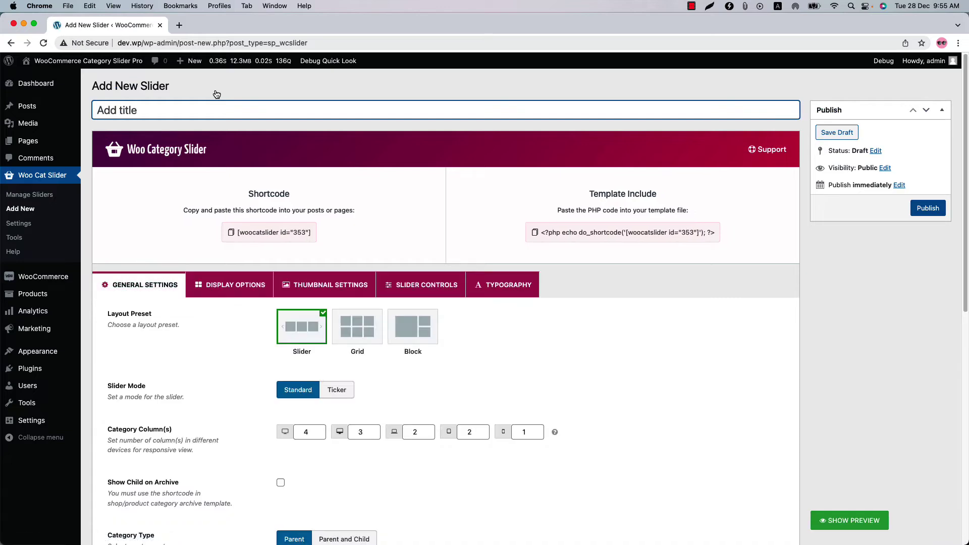
pyautogui.write('Test Slider')
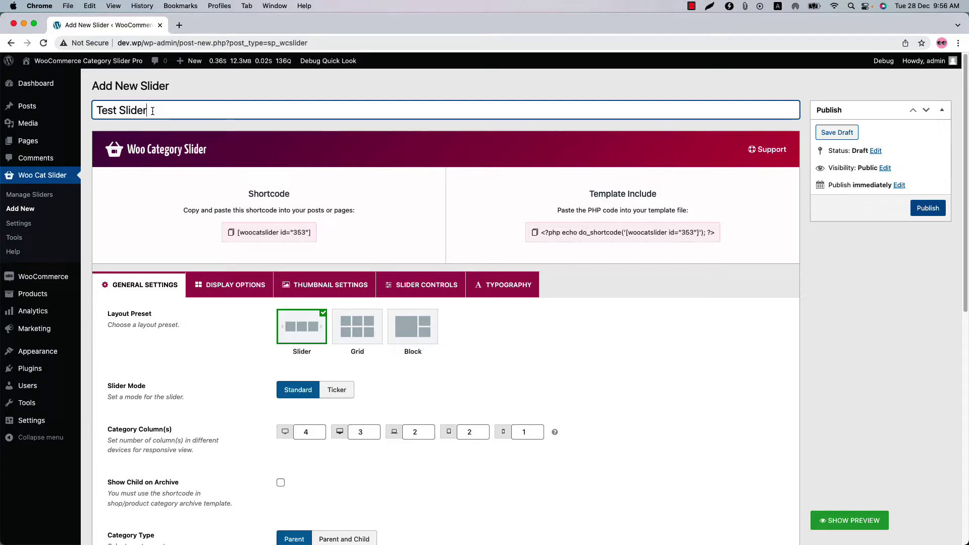
# Set the General Settings Category Type to 'Parent and Child'.
pyautogui.scroll(-4, 149, 200)
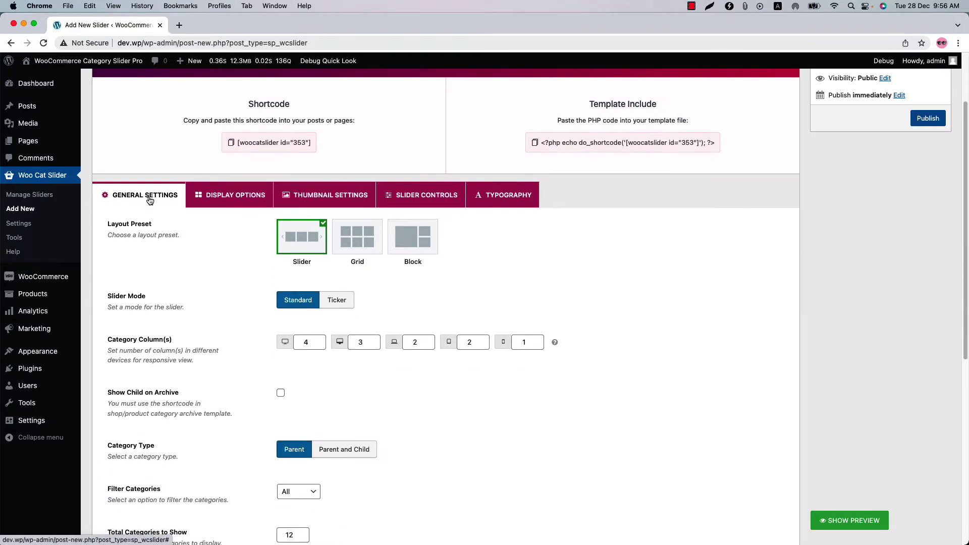
pyautogui.scroll(-7, 288, 348)
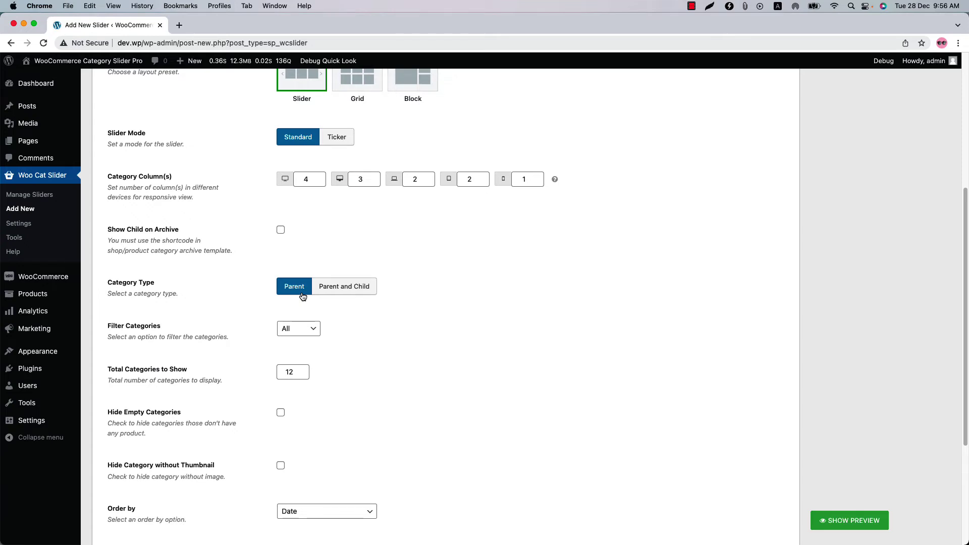
pyautogui.click(344, 291)
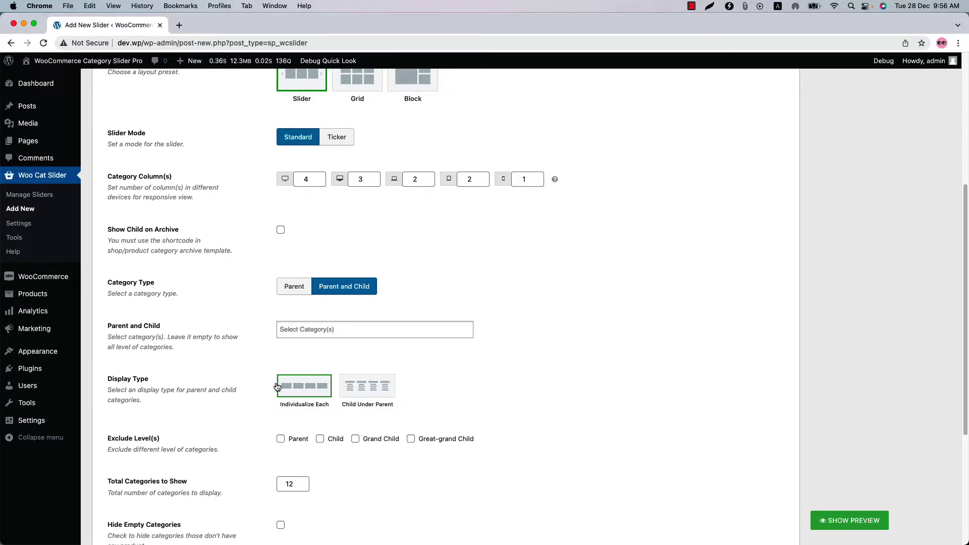
# Show the live preview and advance it three cards through the categories.
pyautogui.click(840, 525)
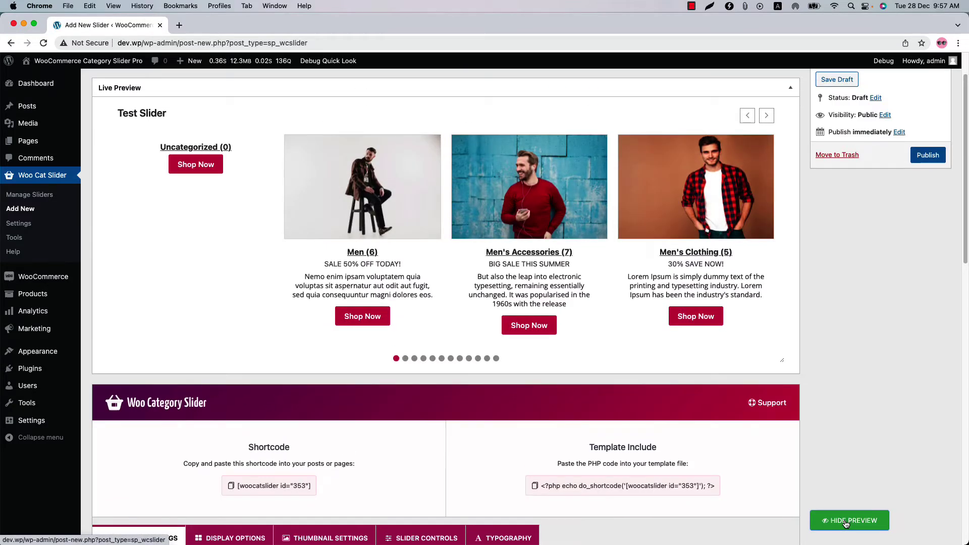
pyautogui.click(766, 116)
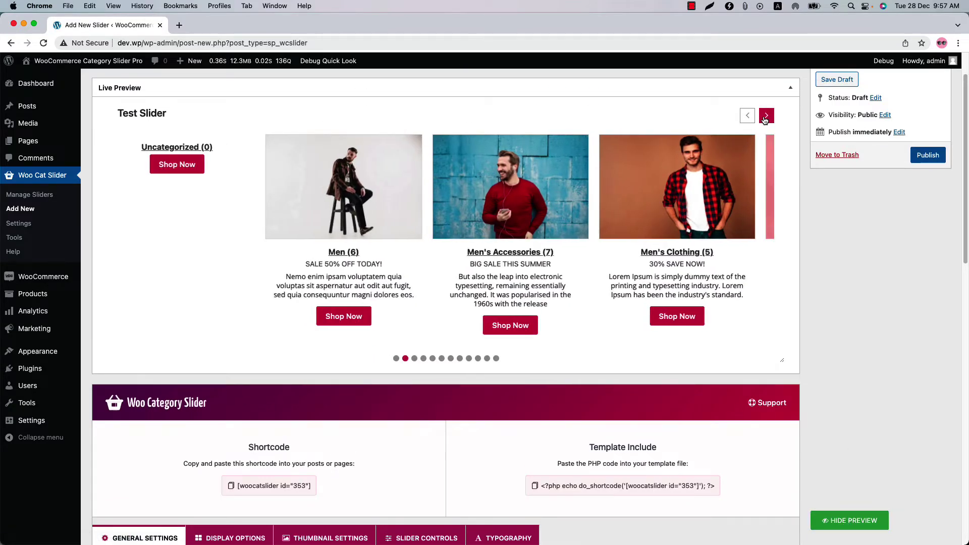
pyautogui.click(765, 116)
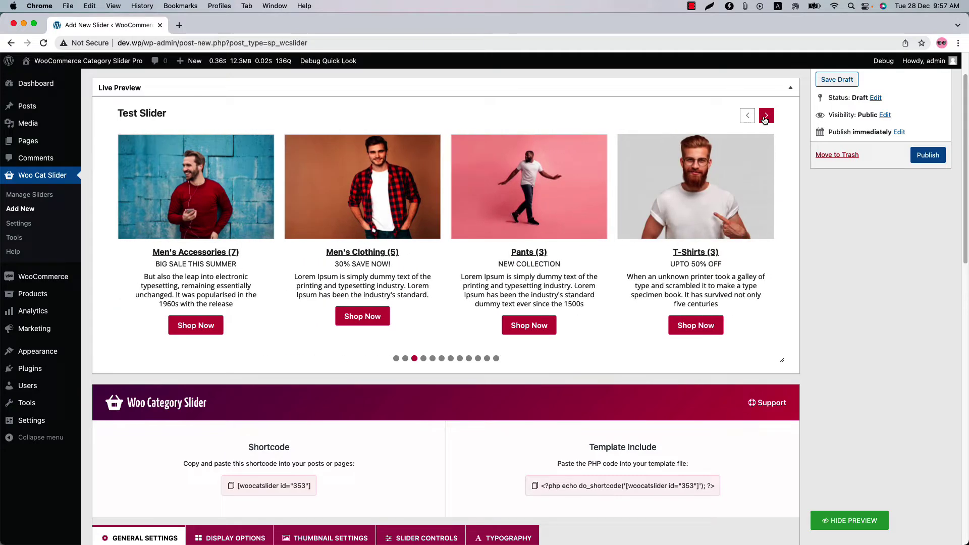
pyautogui.click(766, 116)
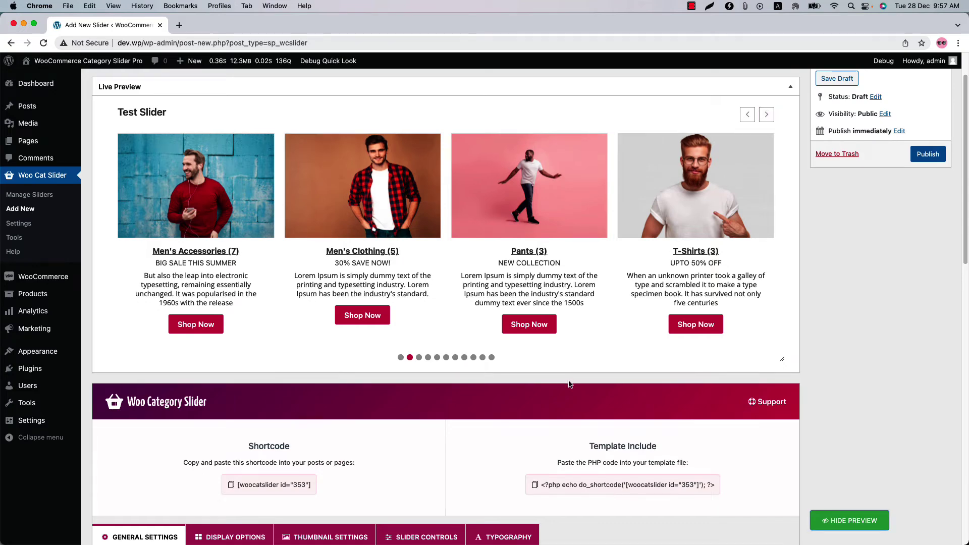
# Exclude the Great-grand Child category level and update the preview.
pyautogui.scroll(-10, 448, 350)
pyautogui.scroll(-2, 447, 346)
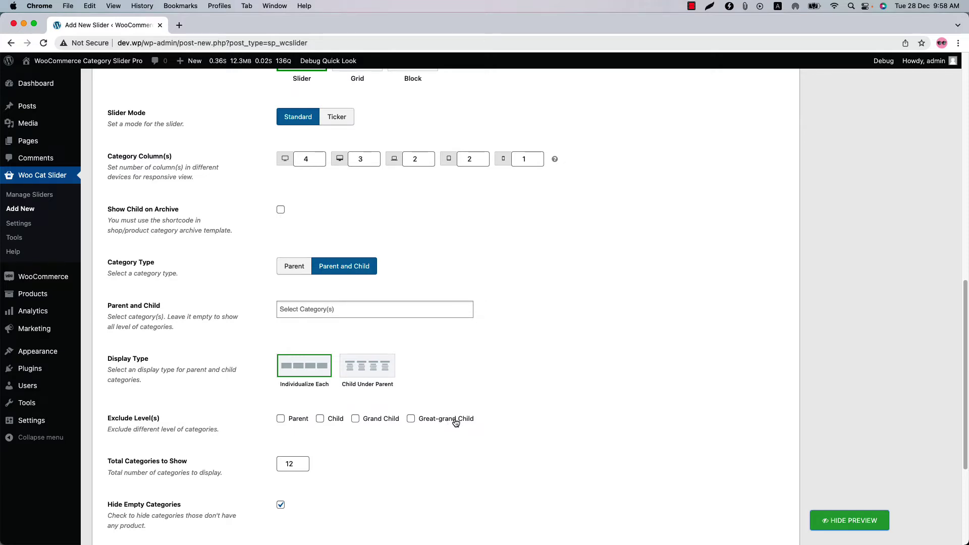
pyautogui.click(425, 424)
pyautogui.click(830, 519)
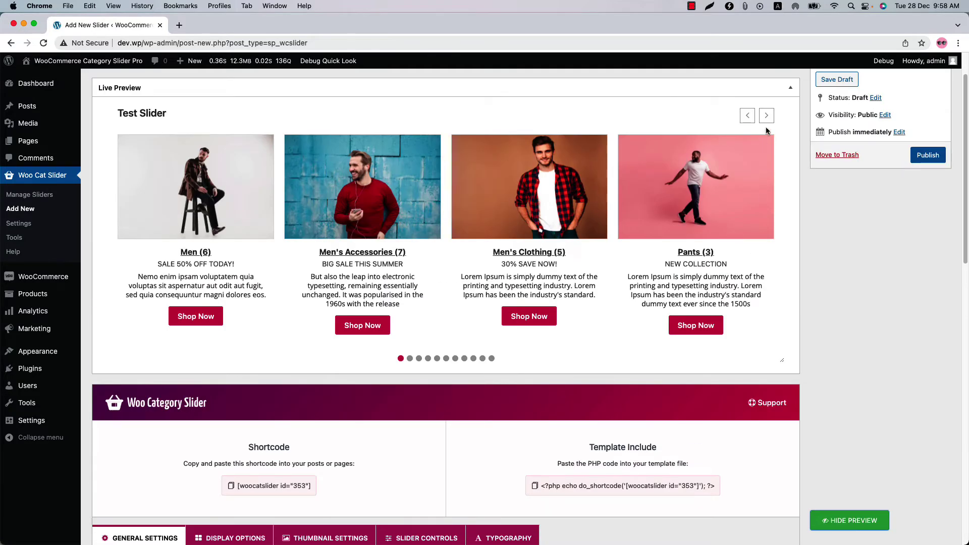
# Advance the refreshed preview to T-Shirts, Men's Watches, Mobile Accessories and Sports.
pyautogui.click(766, 117)
pyautogui.click(766, 118)
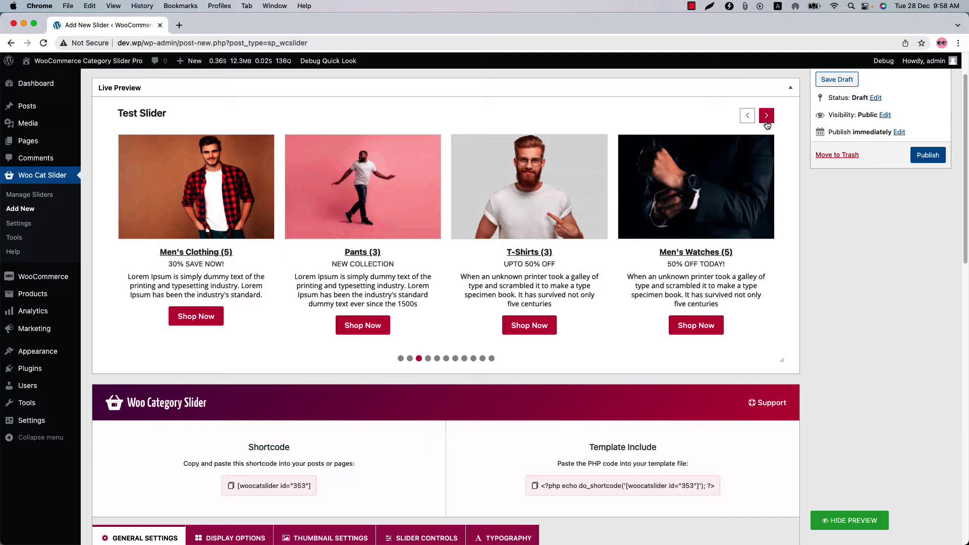
pyautogui.click(765, 117)
pyautogui.click(766, 117)
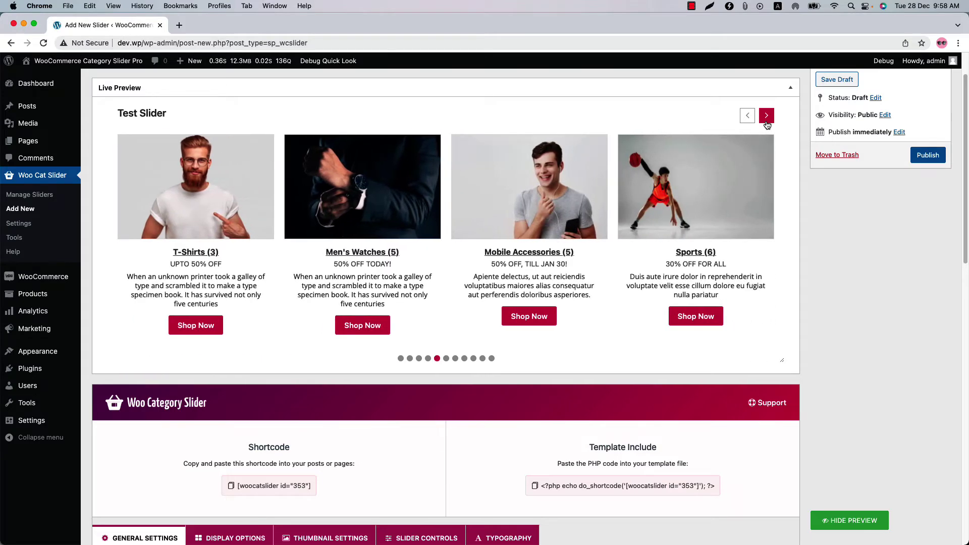
# Turn on 'Make it Card Style' in the Display Options tab.
pyautogui.scroll(-15, 442, 455)
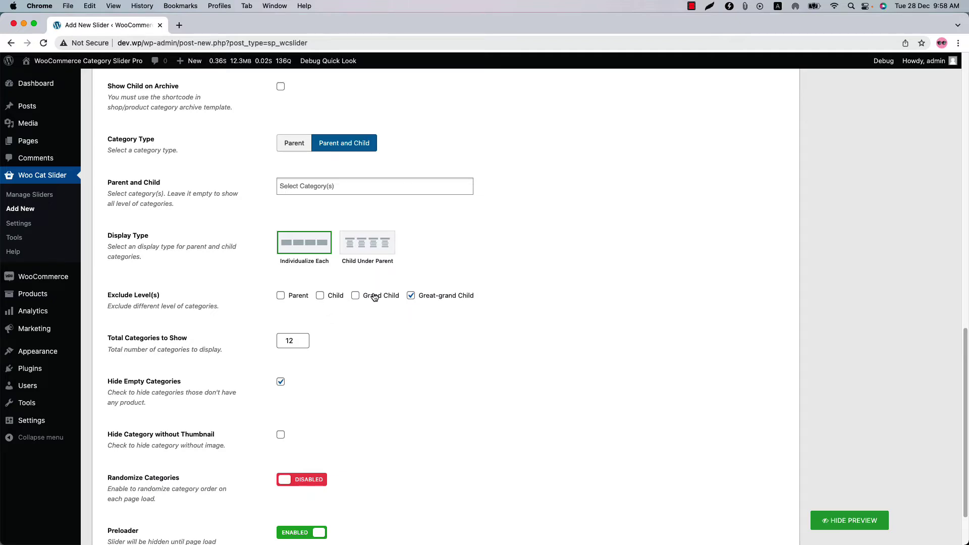
pyautogui.scroll(10, 374, 296)
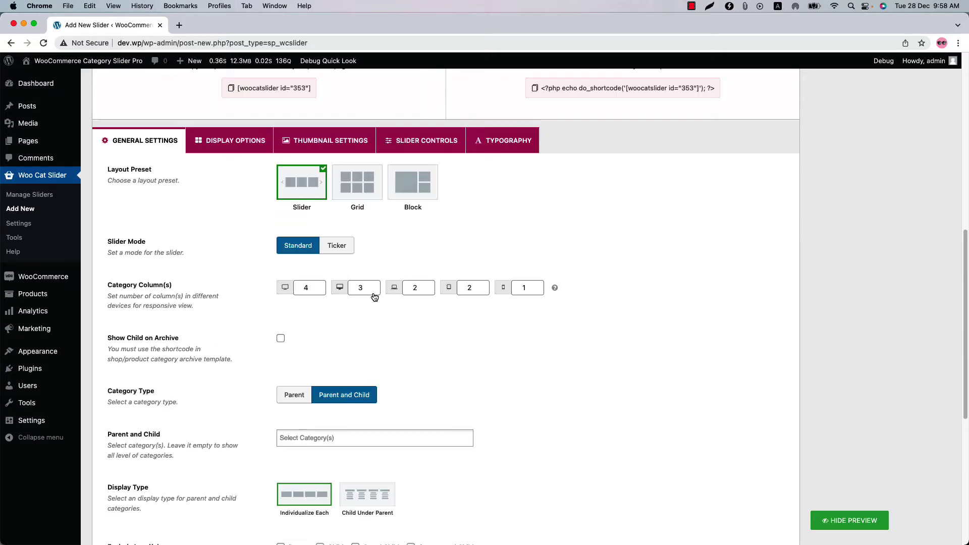
pyautogui.scroll(-6, 325, 395)
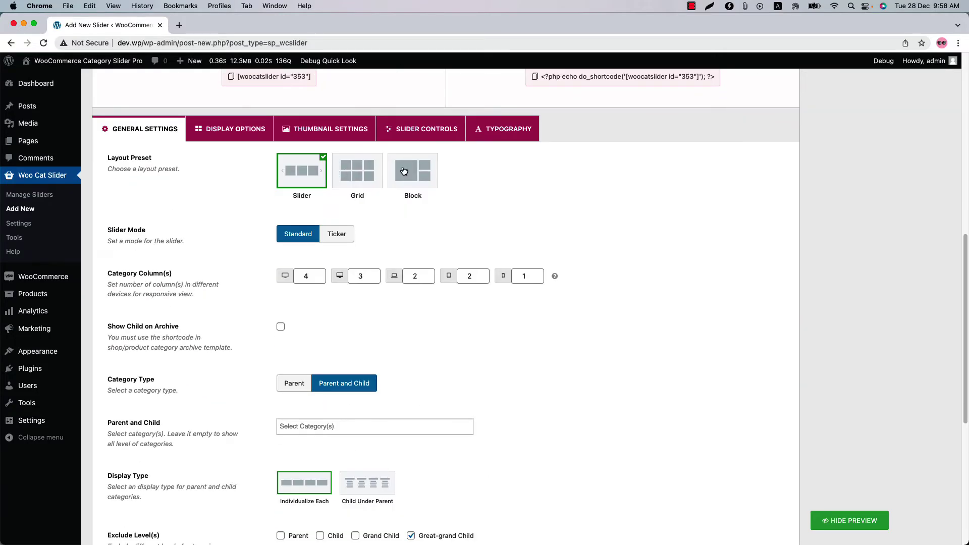
pyautogui.click(250, 139)
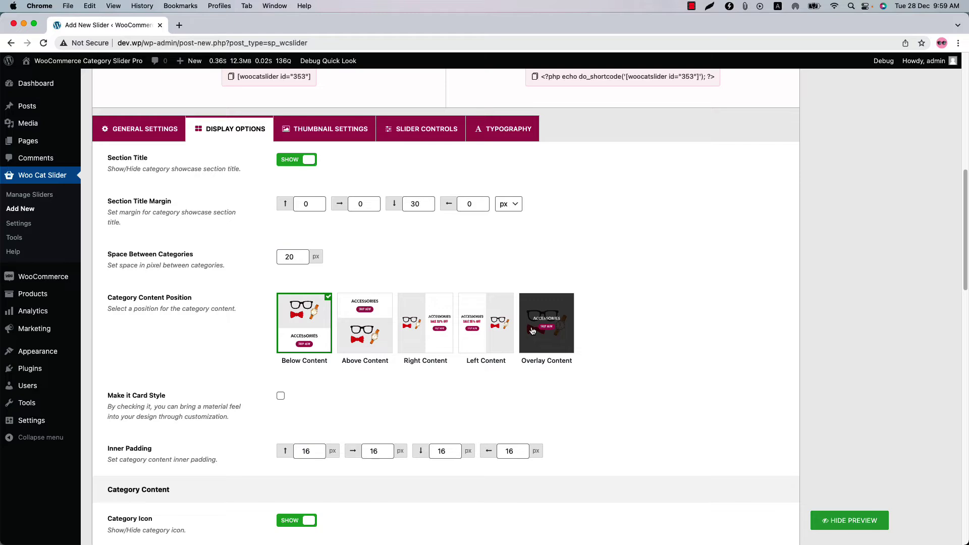
pyautogui.click(281, 396)
# Update the preview and advance through the card-style category items.
pyautogui.click(818, 512)
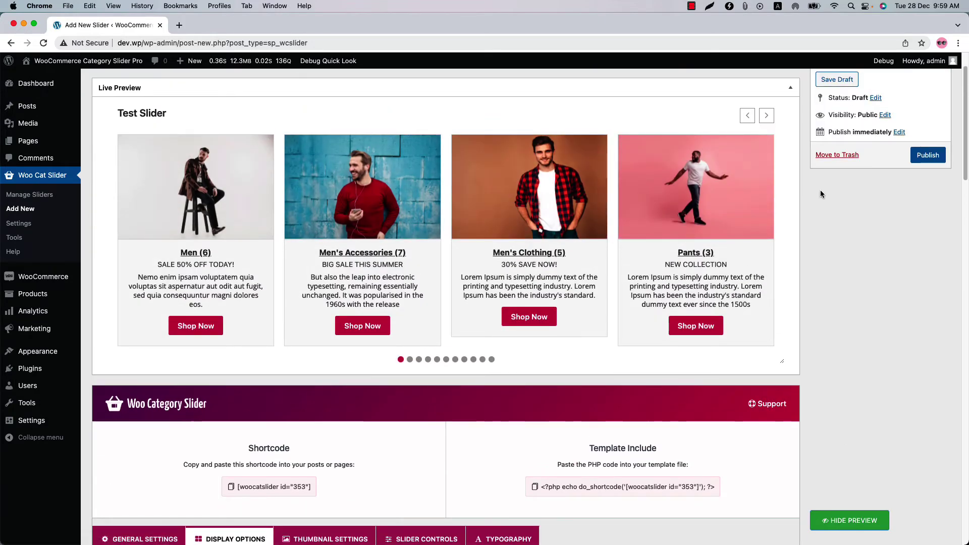
pyautogui.click(766, 115)
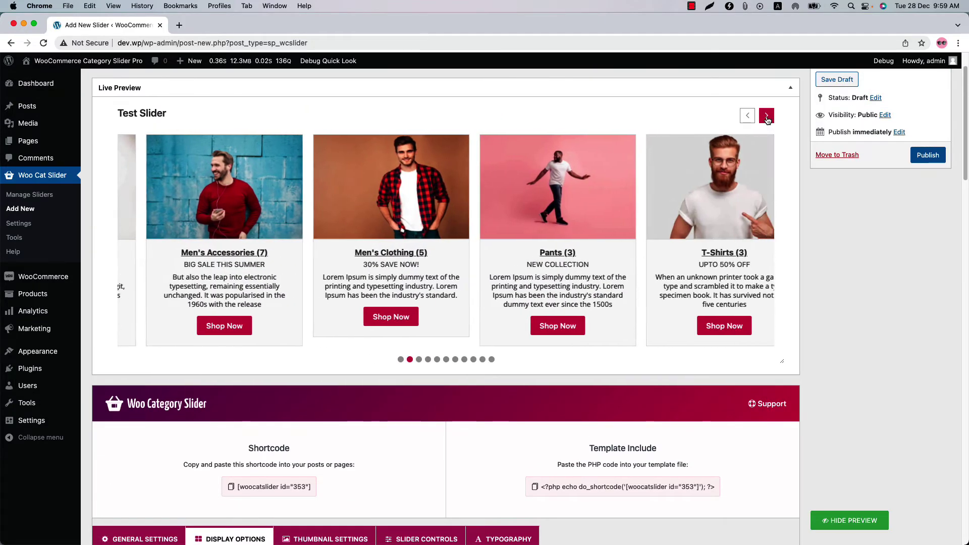
pyautogui.click(766, 116)
pyautogui.click(766, 115)
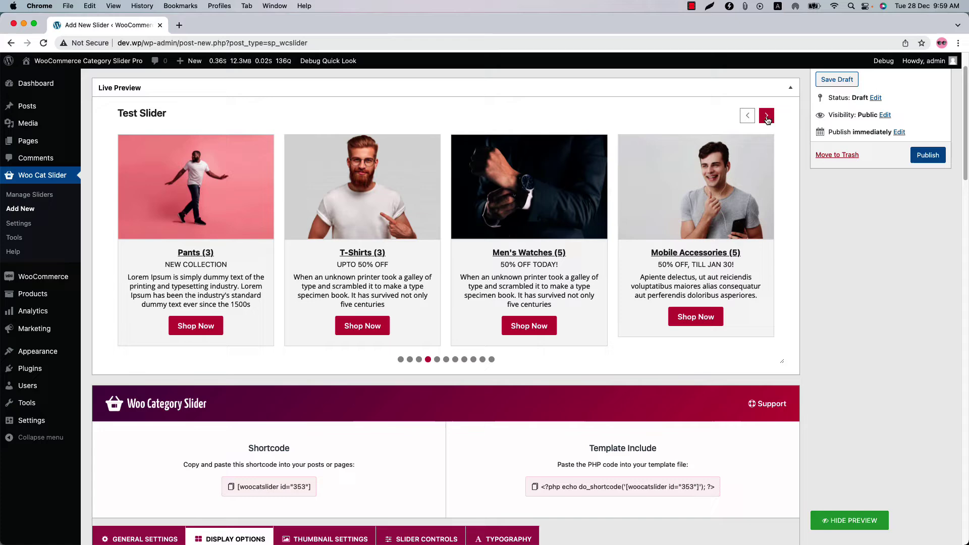
pyautogui.scroll(-7, 365, 452)
# Hide the product count, custom text and category descriptions.
pyautogui.scroll(-10, 365, 452)
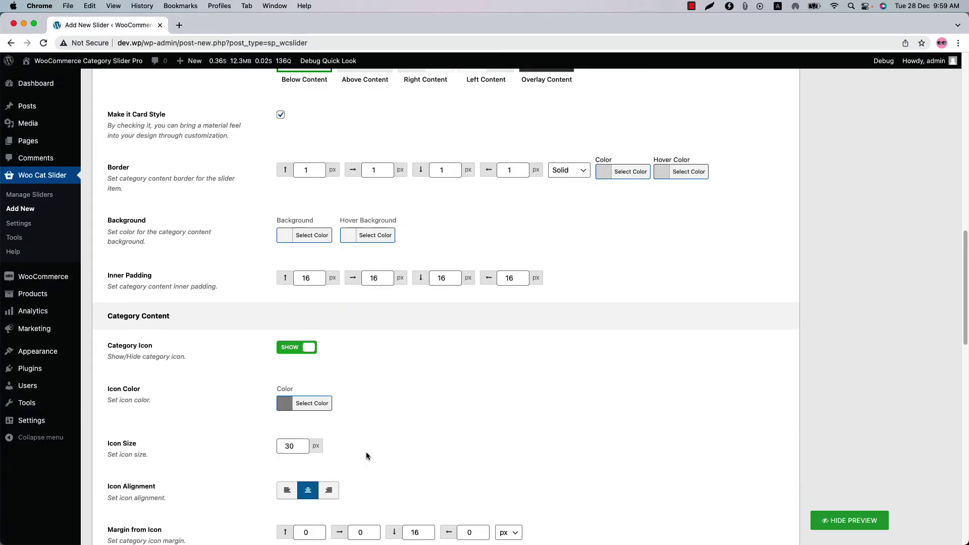
pyautogui.scroll(-4, 367, 414)
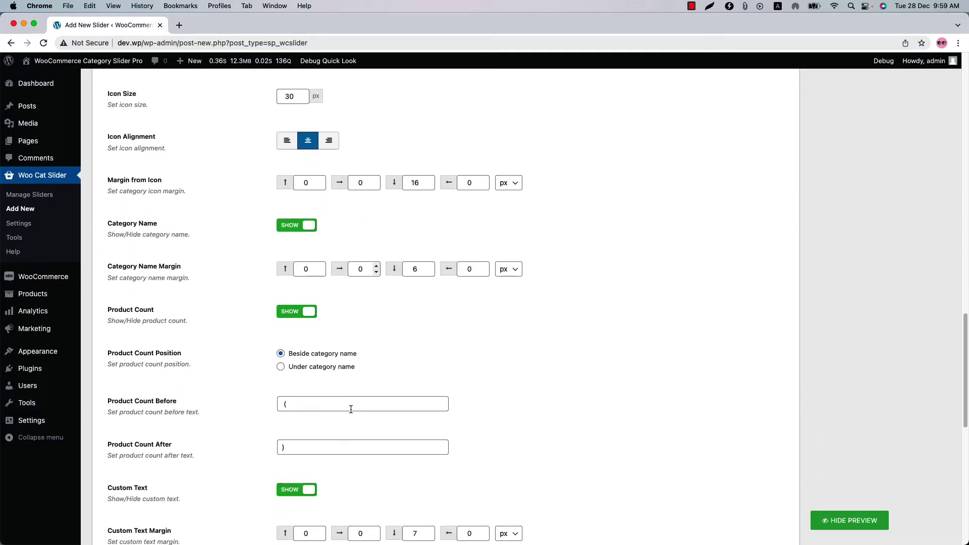
pyautogui.click(301, 292)
pyautogui.scroll(-2, 328, 383)
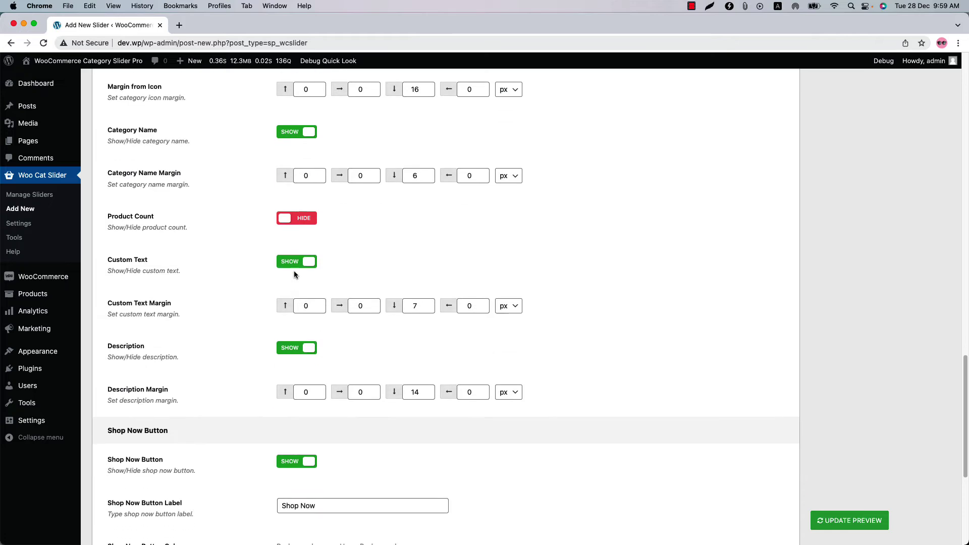
pyautogui.click(295, 263)
pyautogui.click(296, 305)
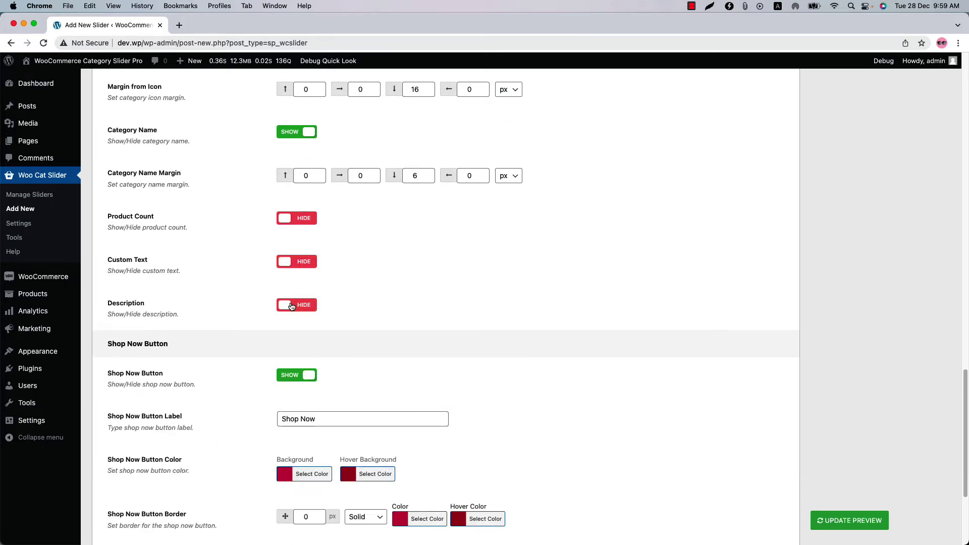
# Refresh the preview to show only category names with Shop Now buttons.
pyautogui.scroll(-4, 146, 218)
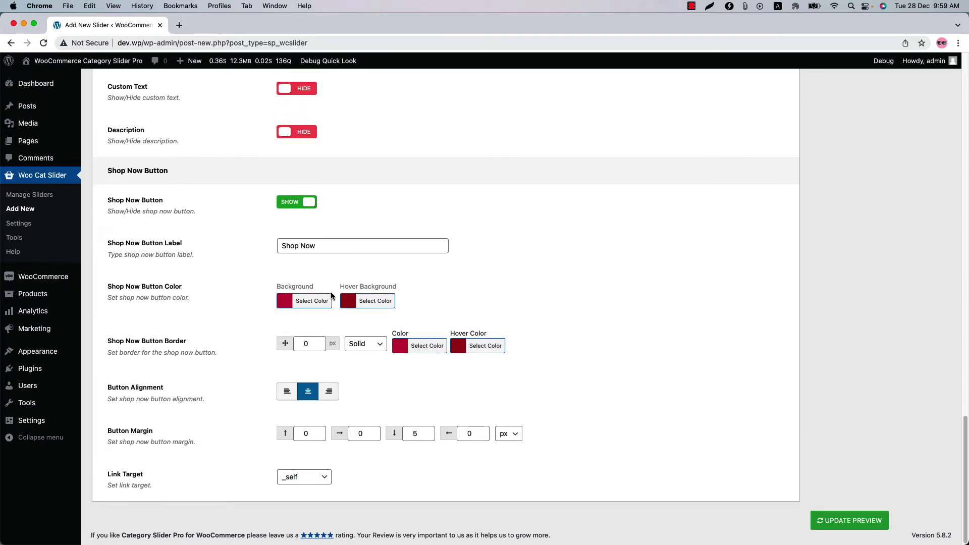
pyautogui.scroll(4, 335, 341)
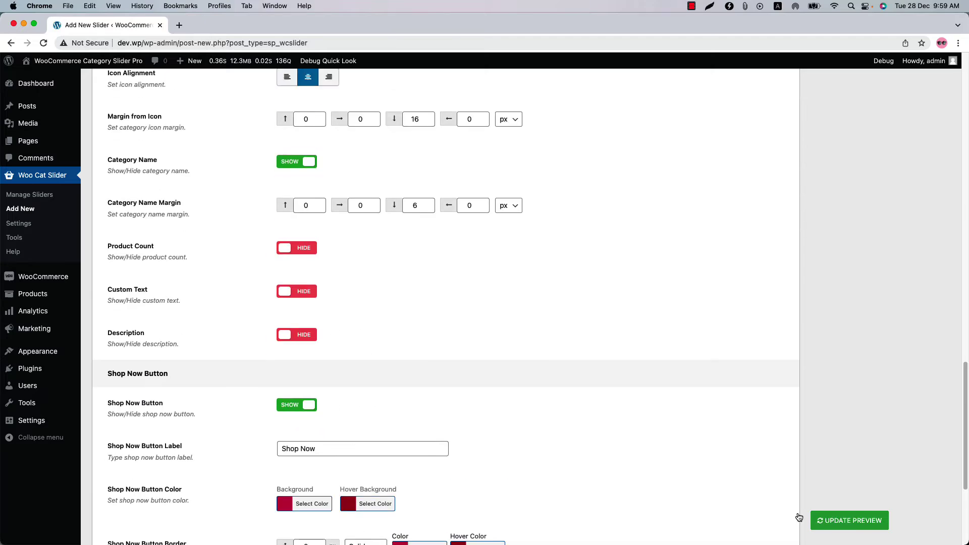
pyautogui.click(849, 520)
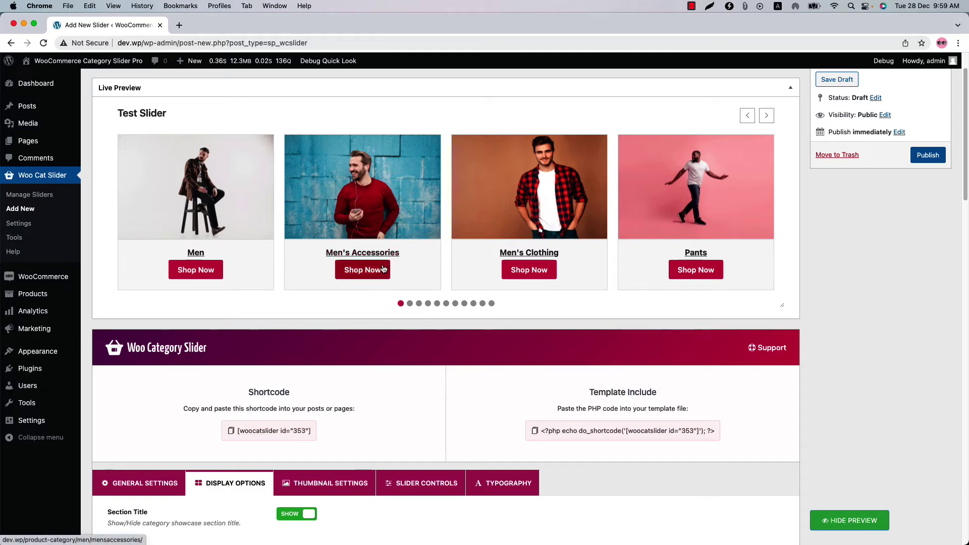
# In Thumbnail Settings, review the Zoom effects and keep Image Mode on Normal.
pyautogui.scroll(-3, 351, 364)
pyautogui.click(330, 331)
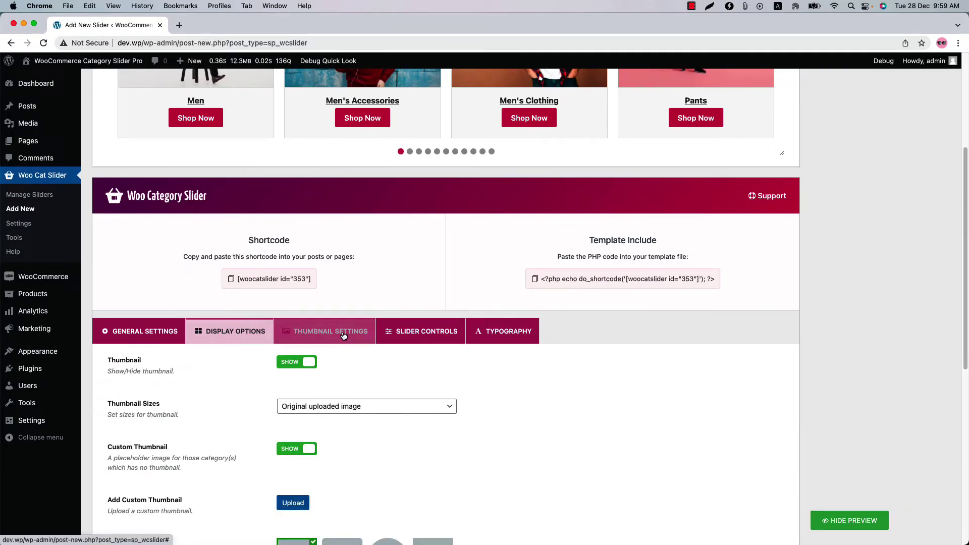
pyautogui.scroll(-3, 373, 385)
pyautogui.scroll(-3, 379, 384)
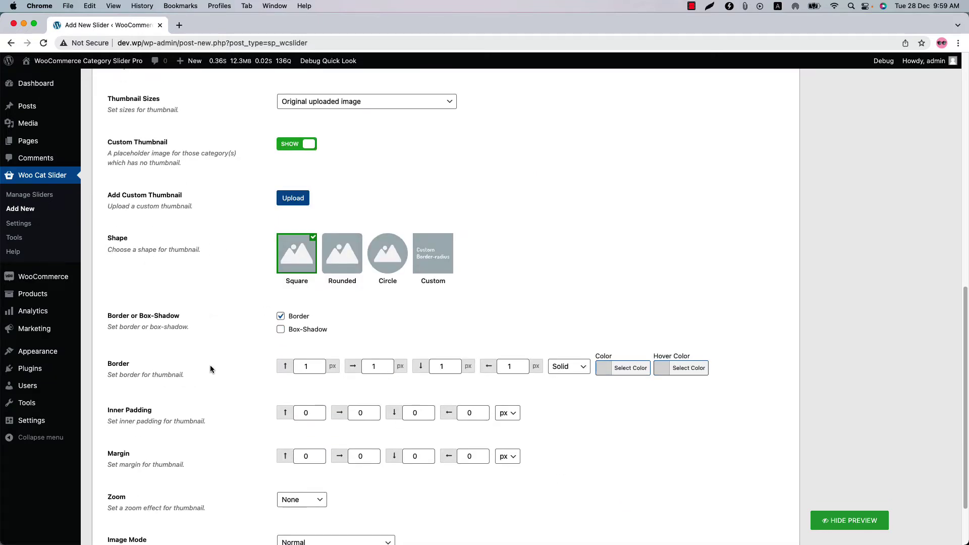
pyautogui.scroll(-2, 210, 365)
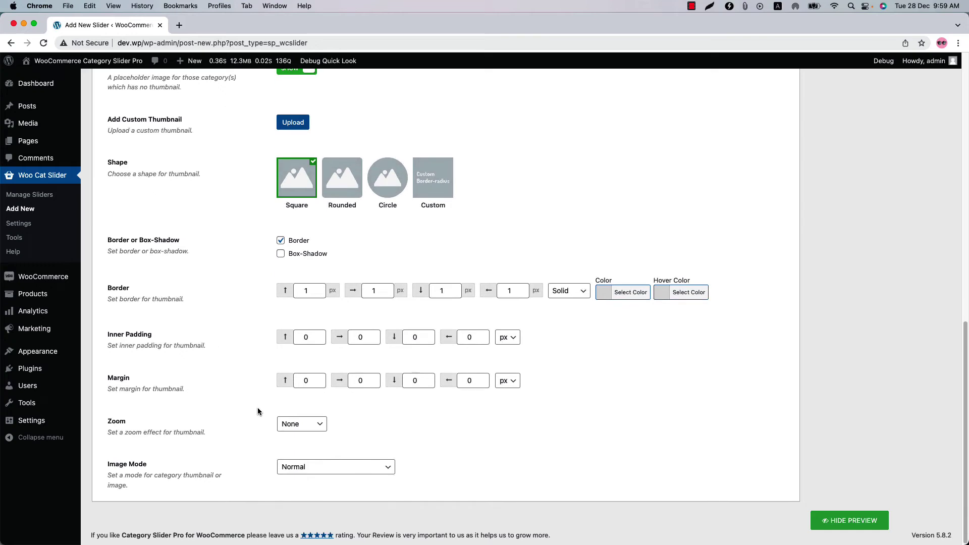
pyautogui.click(291, 423)
pyautogui.click(374, 468)
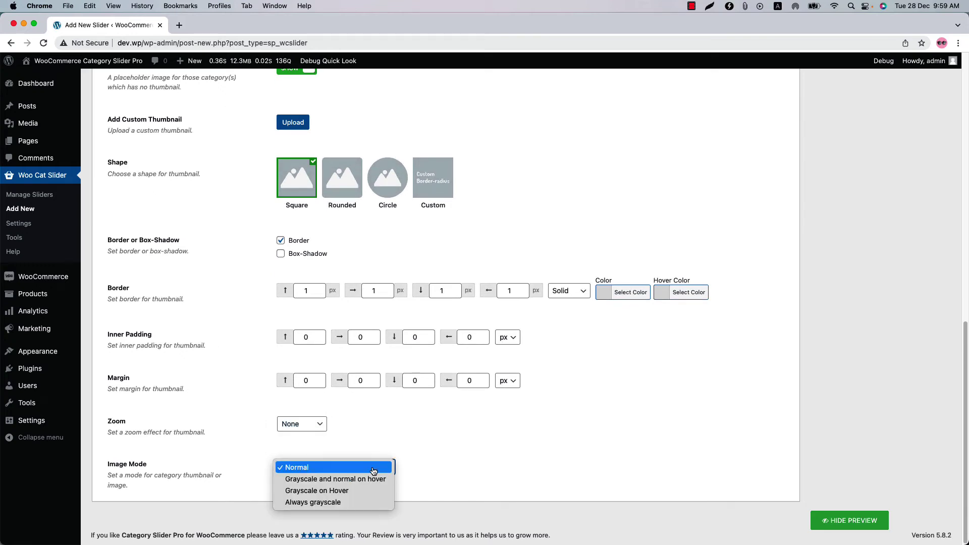
pyautogui.click(373, 468)
# Set the thumbnail shape to Rounded, update the preview, then hide it.
pyautogui.scroll(2, 353, 292)
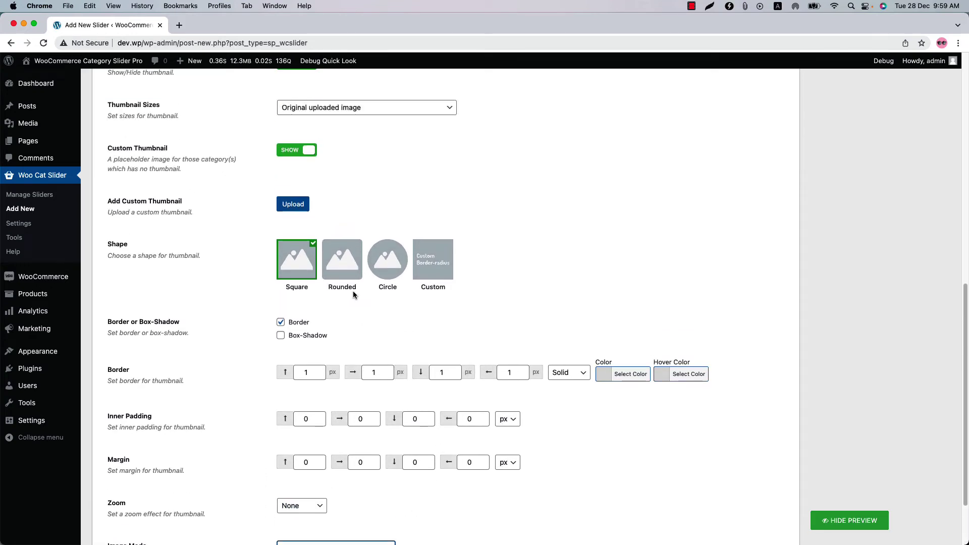
pyautogui.click(345, 260)
pyautogui.click(828, 515)
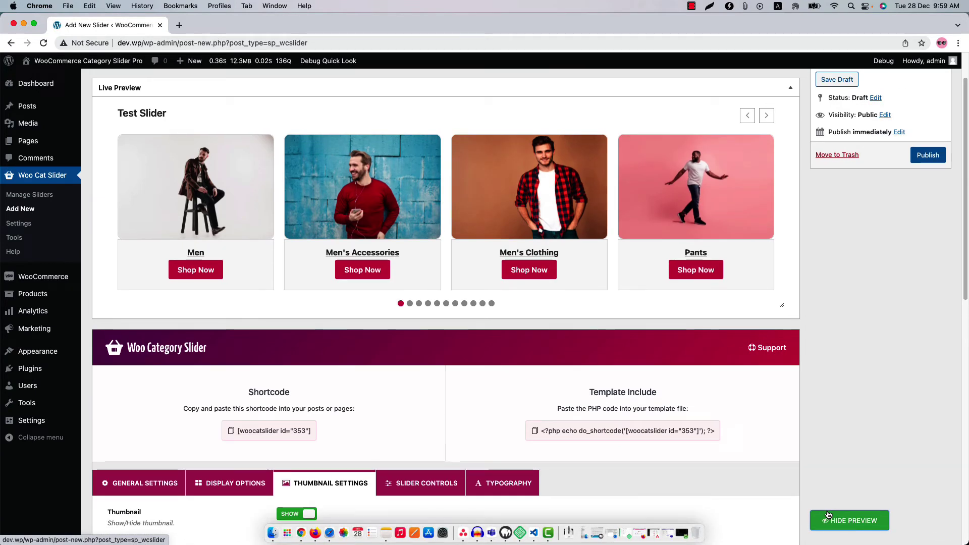
pyautogui.scroll(-1, 800, 507)
pyautogui.click(832, 520)
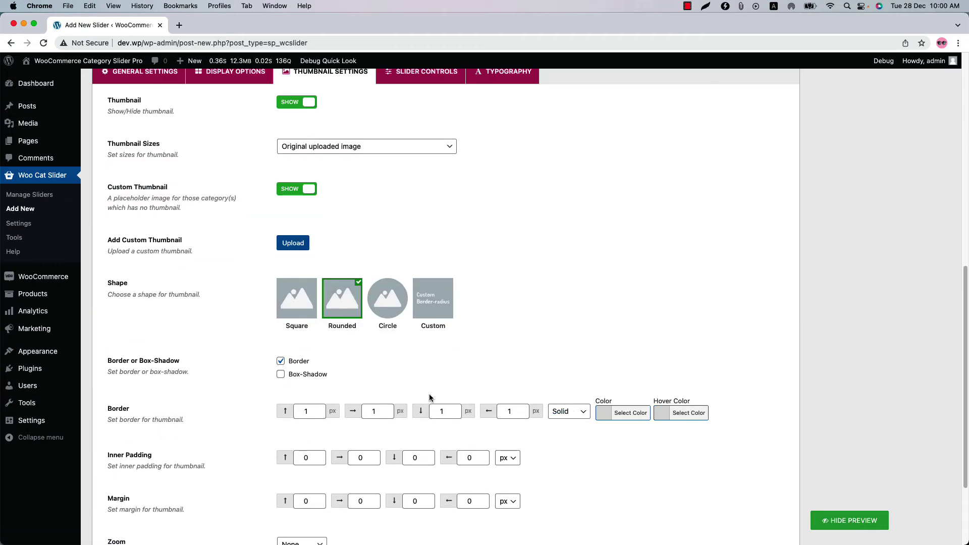
# Review the Slider Controls autoplay, navigation and pagination options.
pyautogui.scroll(1, 319, 271)
pyautogui.click(393, 97)
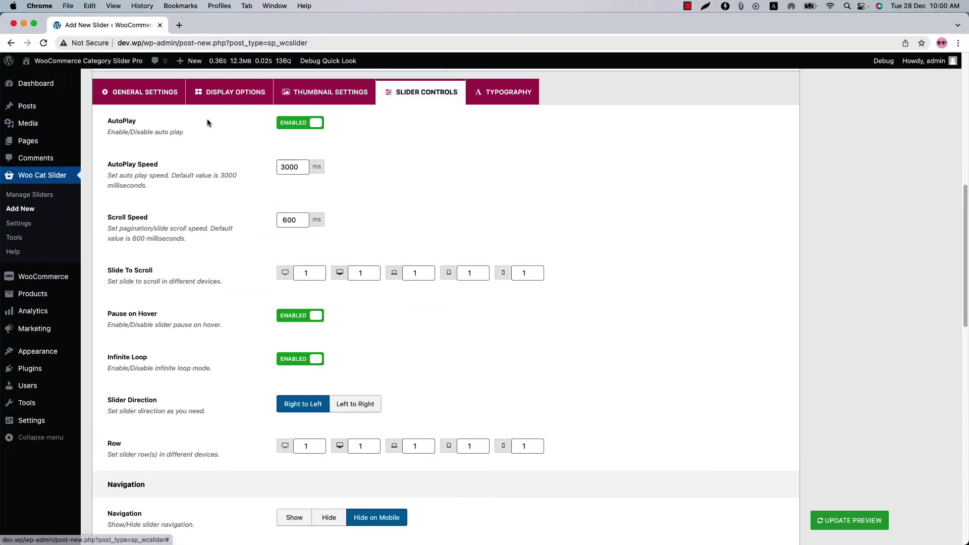
pyautogui.scroll(-6, 242, 297)
pyautogui.scroll(-8, 237, 284)
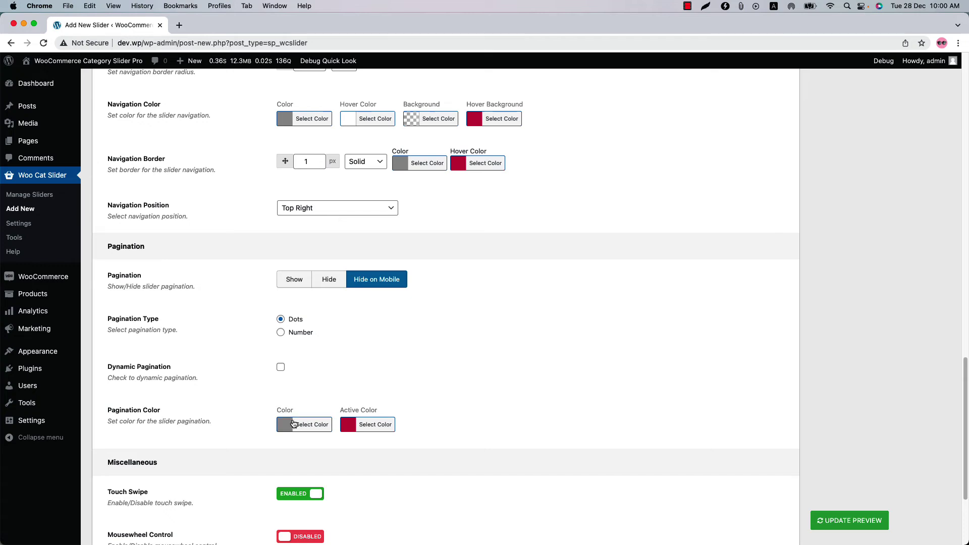
pyautogui.scroll(6, 316, 409)
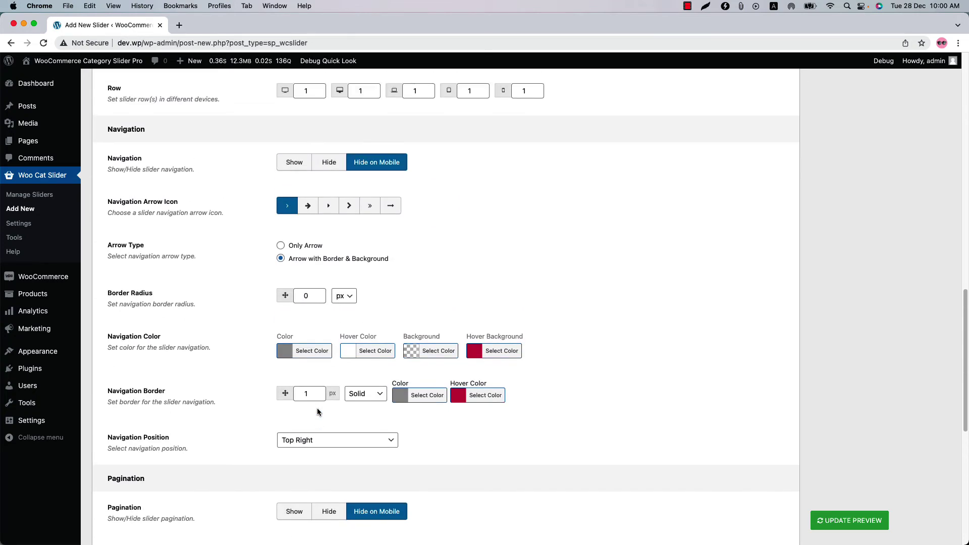
pyautogui.scroll(7, 317, 408)
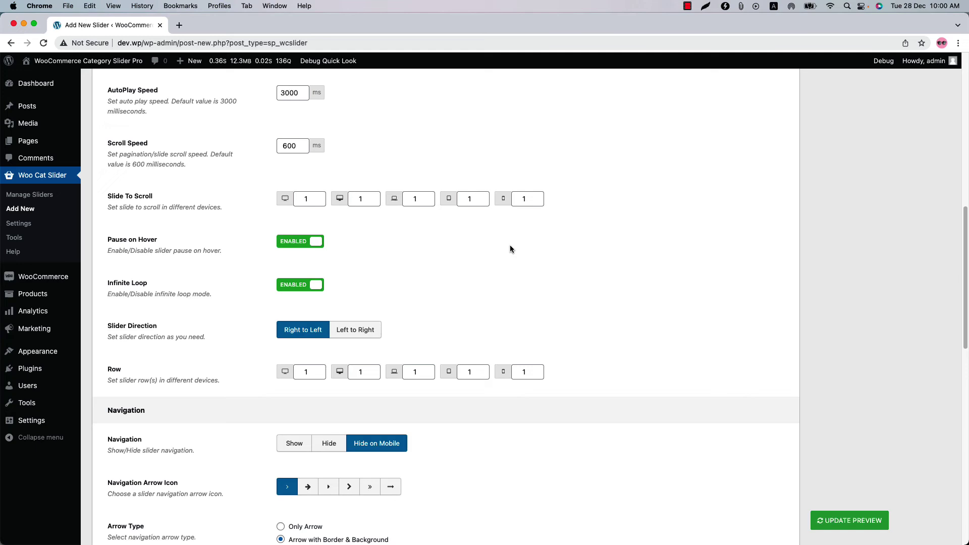
pyautogui.scroll(5, 509, 248)
# Review Typography, with the category name font at Lato Bold 700, 16 px.
pyautogui.click(523, 216)
pyautogui.scroll(-4, 437, 321)
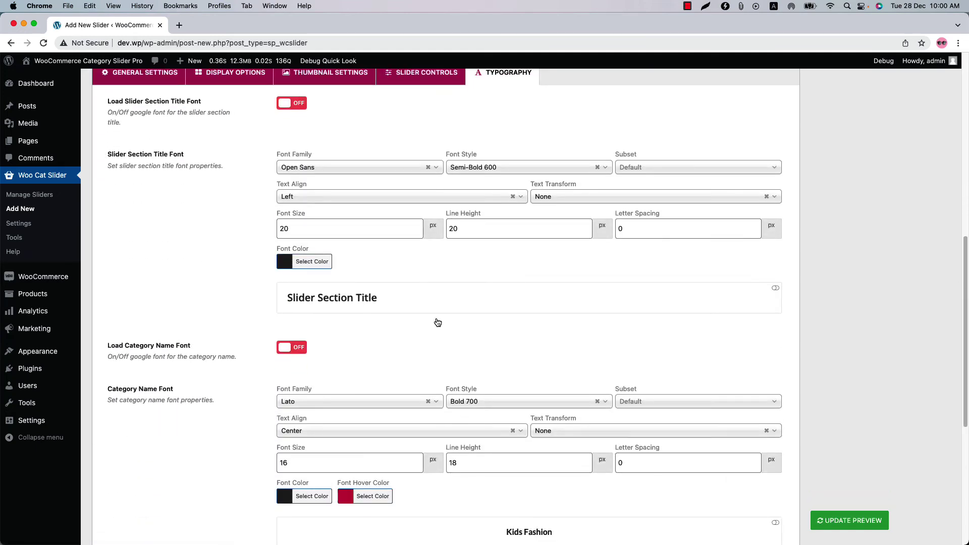
pyautogui.scroll(-1, 436, 321)
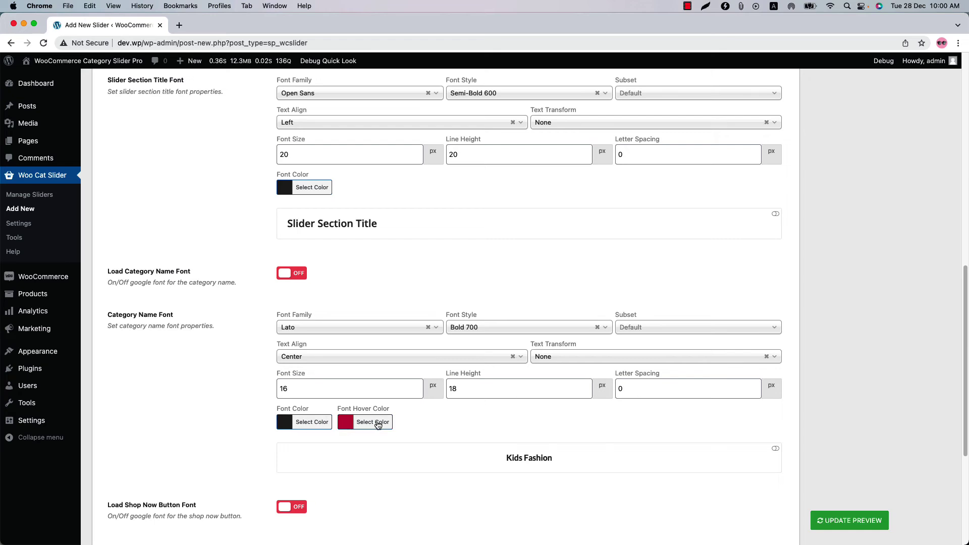
# Publish Test Slider and copy its [woocatslider id="353"] shortcode.
pyautogui.scroll(15, 460, 423)
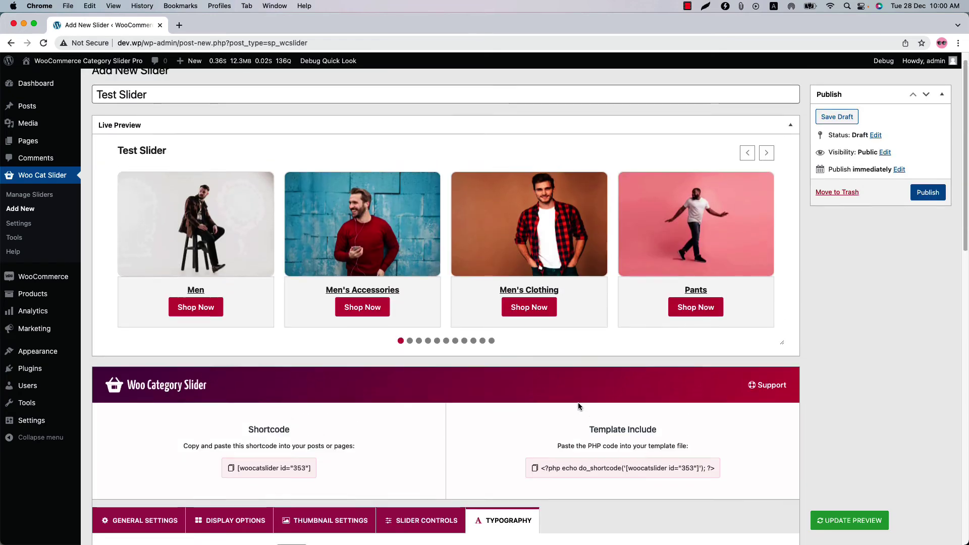
pyautogui.click(927, 208)
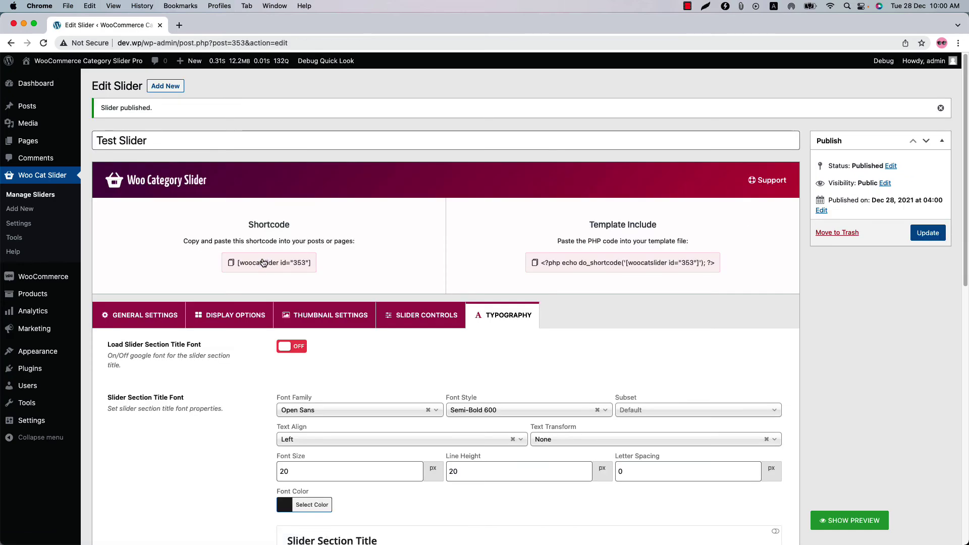
pyautogui.click(266, 264)
# Publish a new page containing the pasted slider shortcode and view it.
pyautogui.moveTo(30, 141)
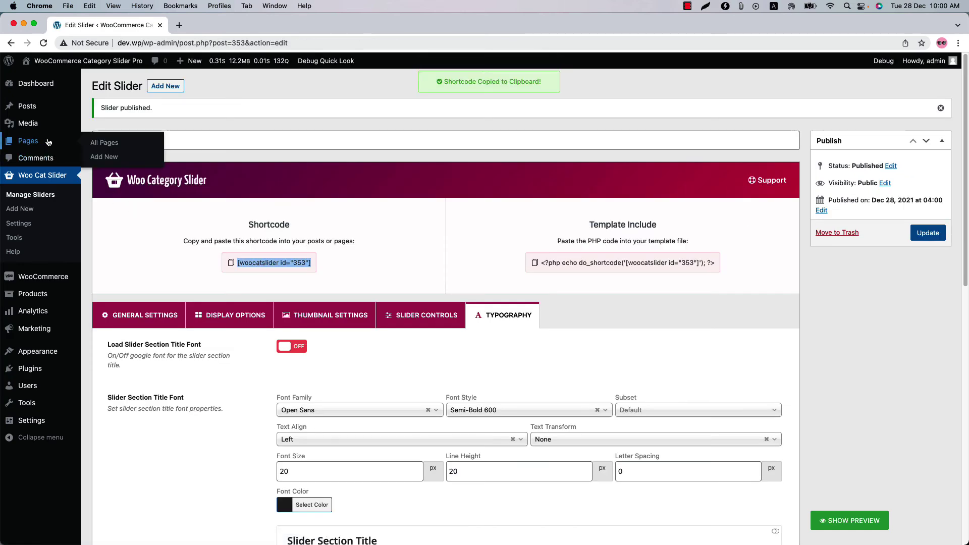
pyautogui.keyDown('super'); pyautogui.click(94, 157); pyautogui.keyUp('super')
pyautogui.click(205, 26)
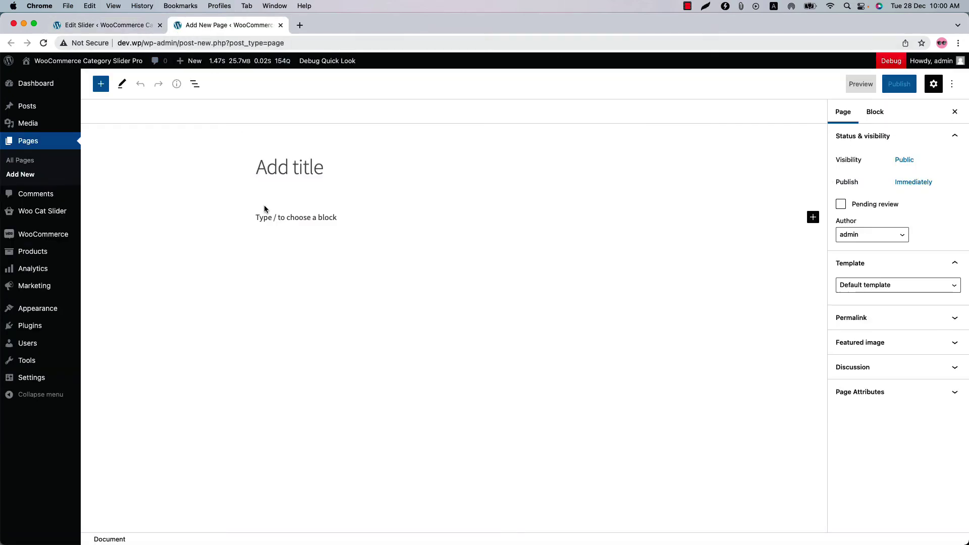
pyautogui.click(272, 216)
pyautogui.press('super+v')
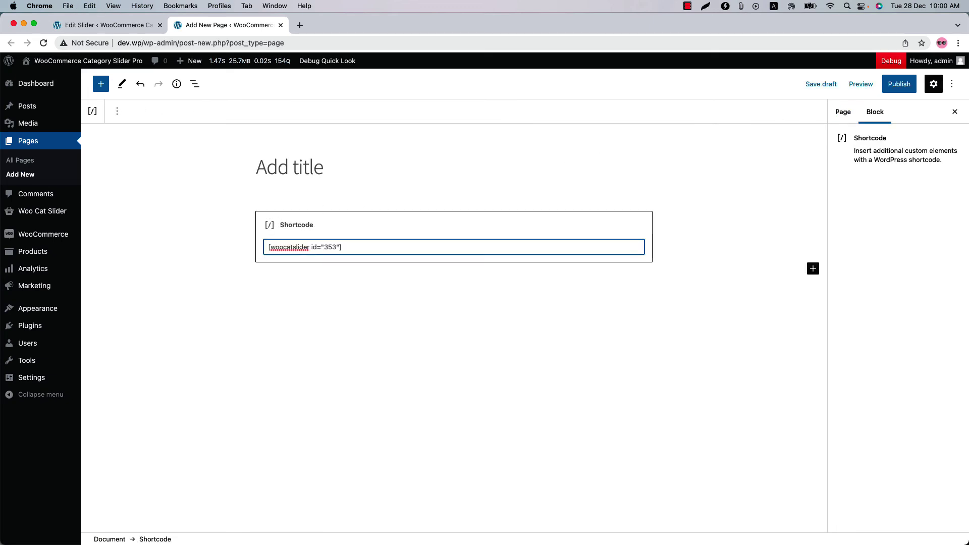
pyautogui.click(891, 85)
pyautogui.click(879, 86)
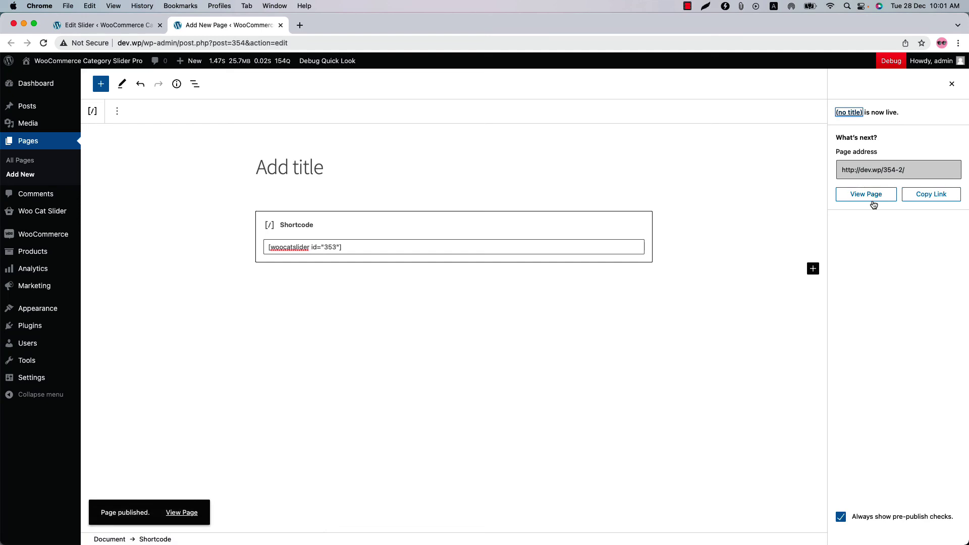
pyautogui.click(870, 200)
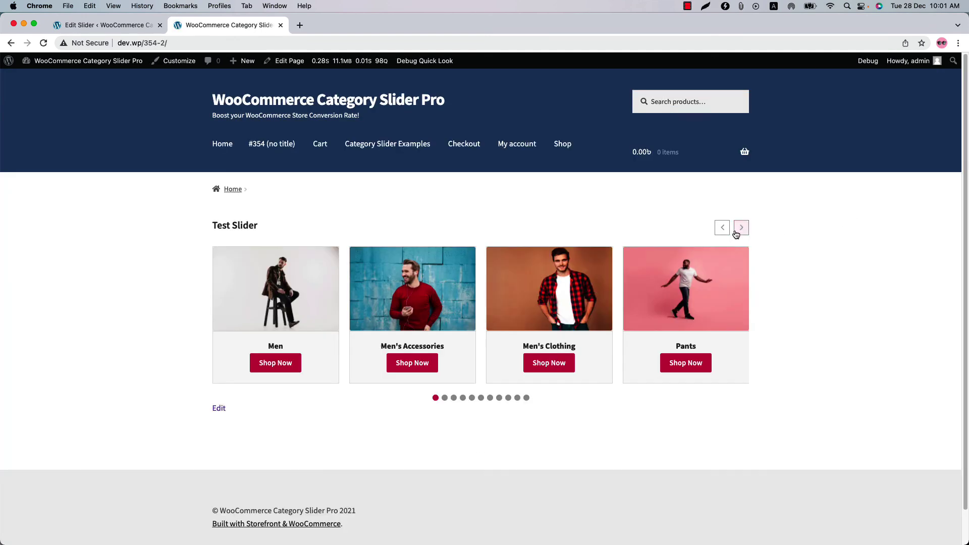
# Browse the front-end slider back to Men, then forward to Men's Watches, Mobile Accessories, Sports and Cricket.
pyautogui.click(740, 228)
pyautogui.click(740, 228)
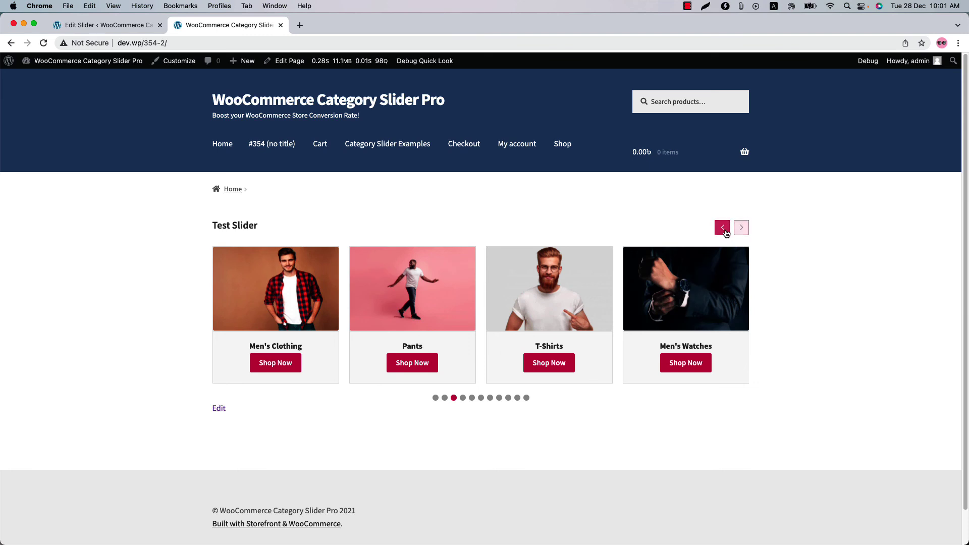
pyautogui.click(723, 228)
pyautogui.click(723, 228)
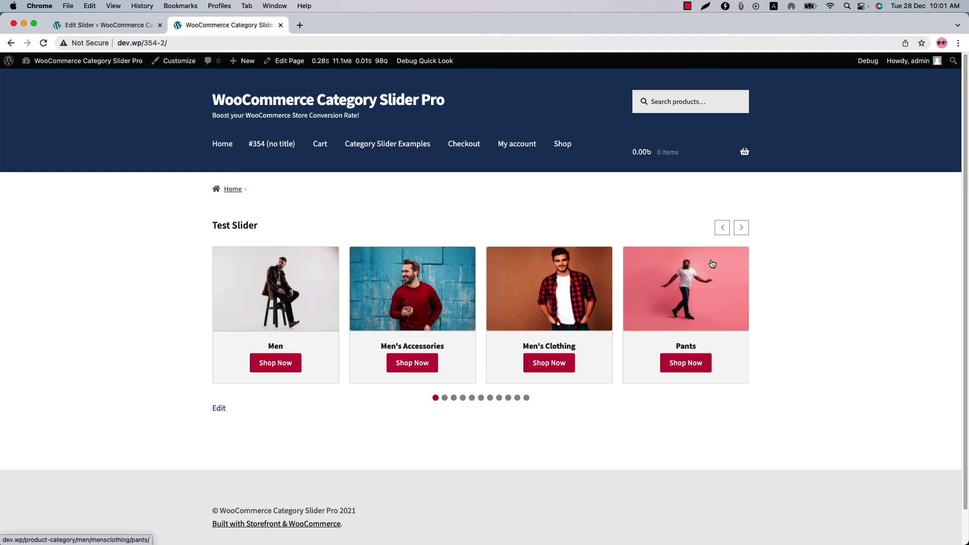
pyautogui.click(739, 228)
pyautogui.click(738, 229)
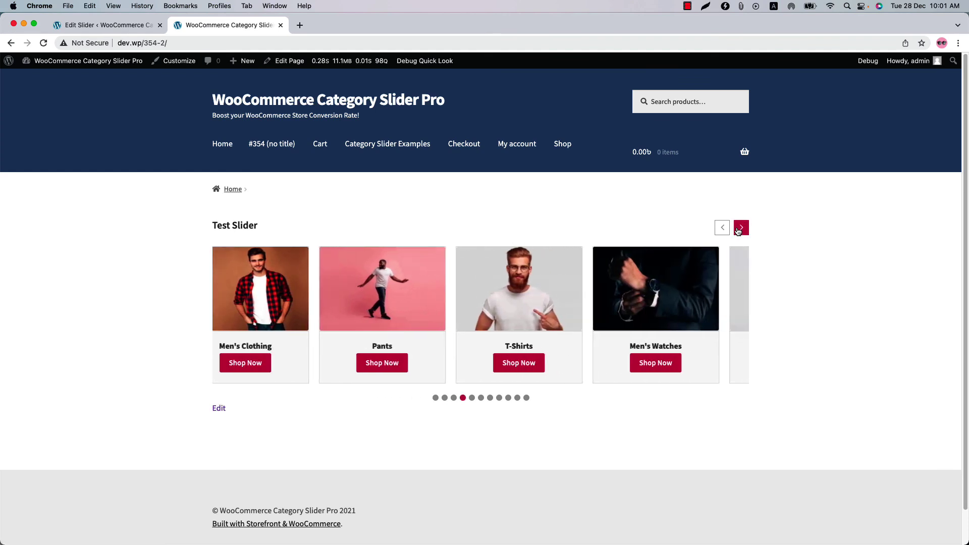
pyautogui.click(740, 228)
pyautogui.click(740, 228)
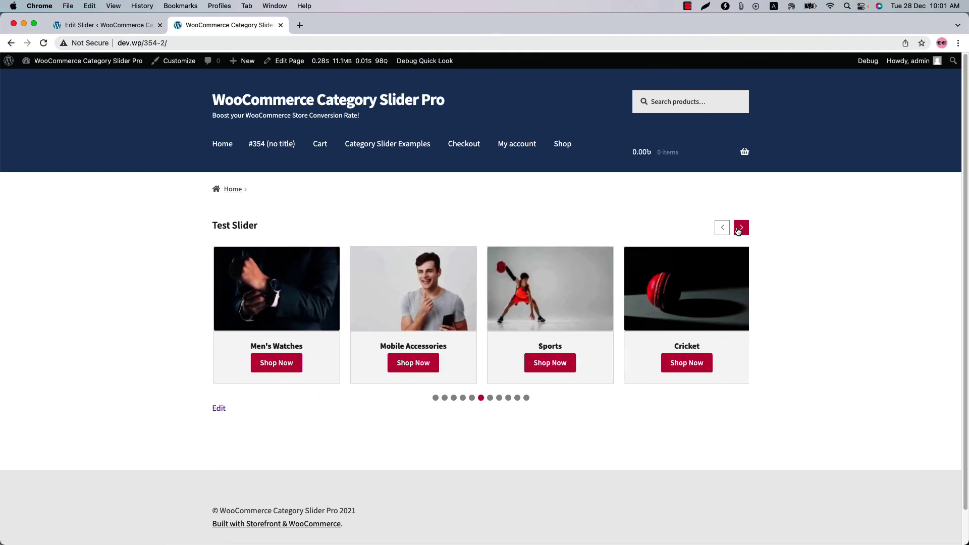